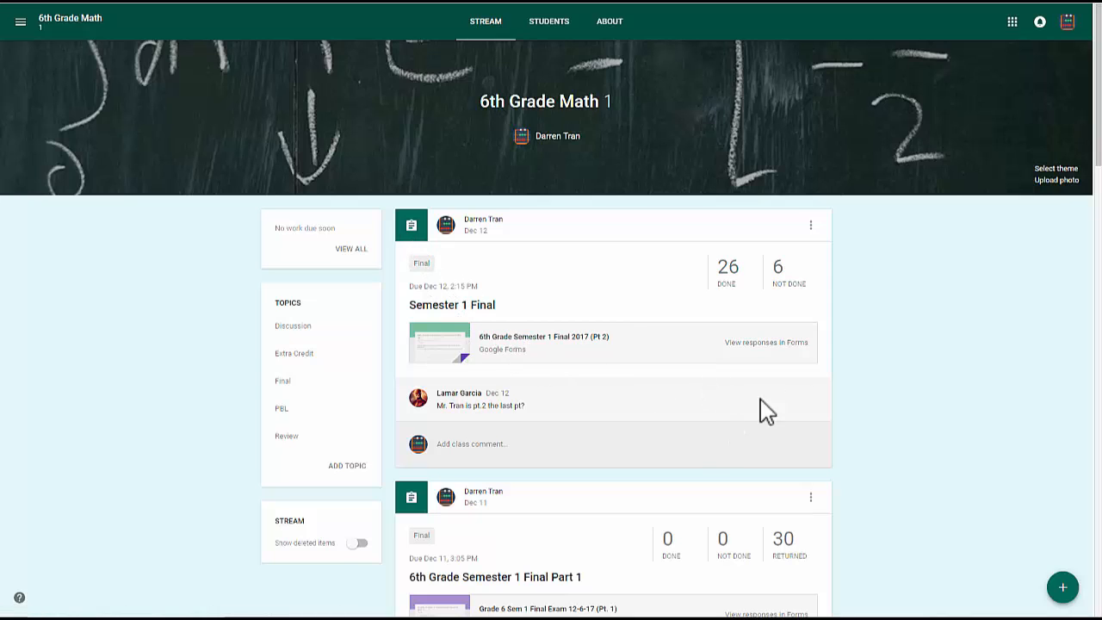
- Open the done submissions of the Semester 1 Final assignment and look through the done and not-done students
{"action": "mouse_move", "coordinate": [1062, 587]}
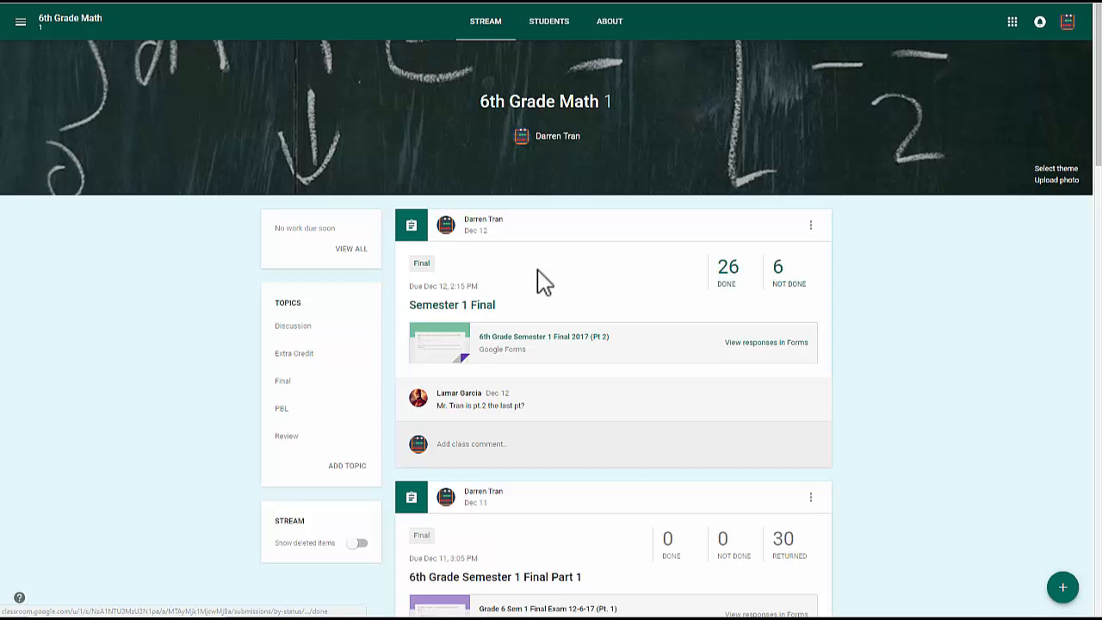
{"action": "left_click", "coordinate": [729, 273]}
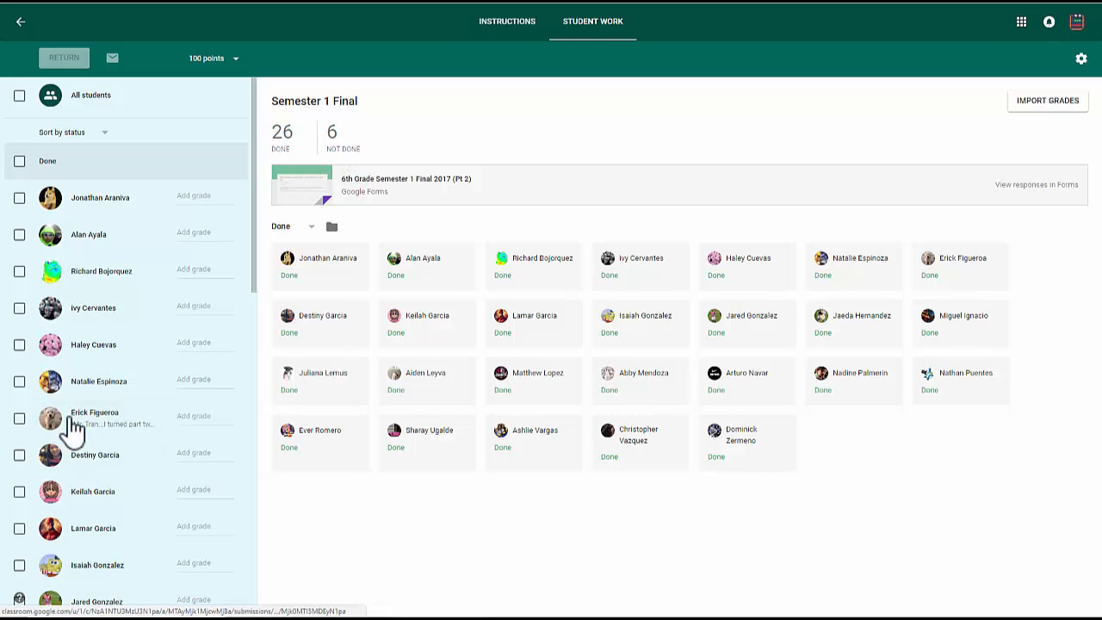
{"action": "scroll", "coordinate": [73, 430], "scroll_direction": "down", "scroll_amount": 10}
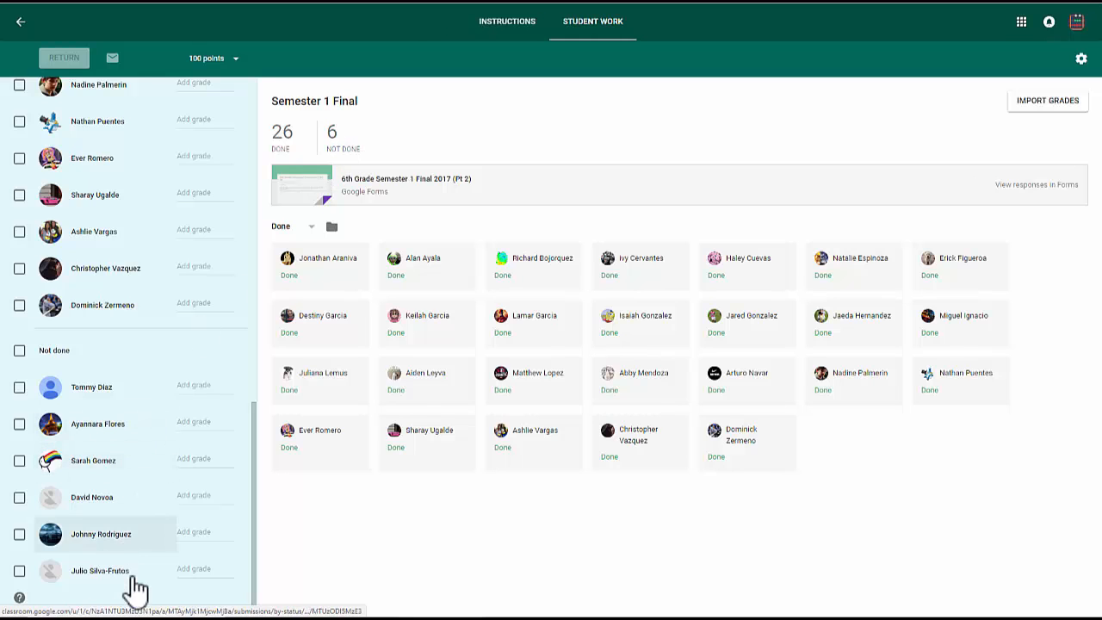
{"action": "scroll", "coordinate": [144, 495], "scroll_direction": "up", "scroll_amount": 3}
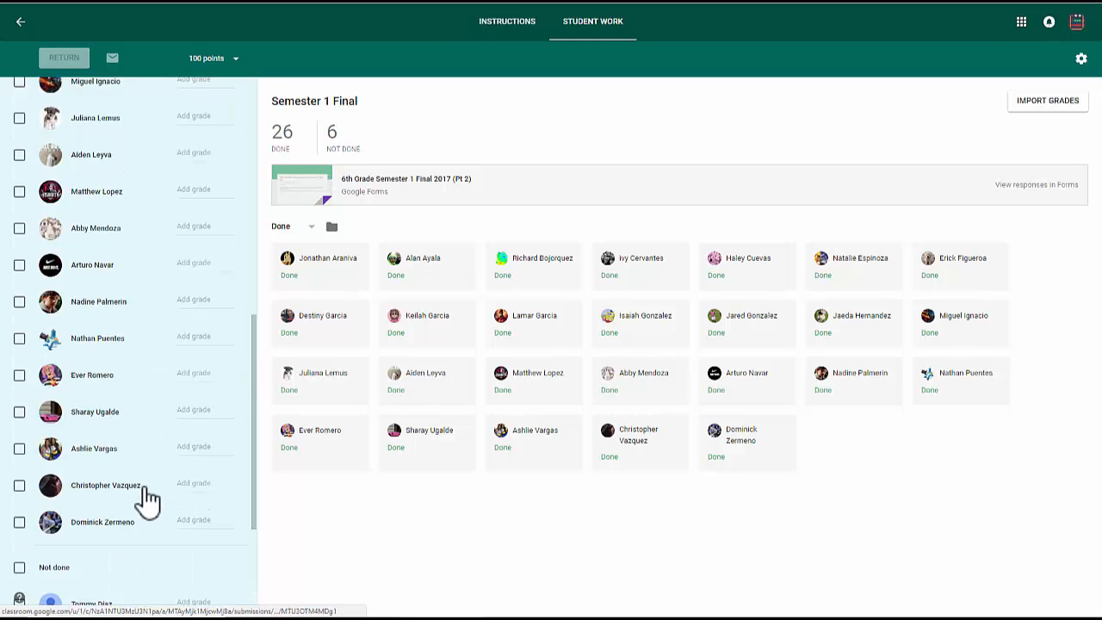
{"action": "scroll", "coordinate": [142, 492], "scroll_direction": "up", "scroll_amount": 7}
{"action": "scroll", "coordinate": [142, 478], "scroll_direction": "down", "scroll_amount": 10}
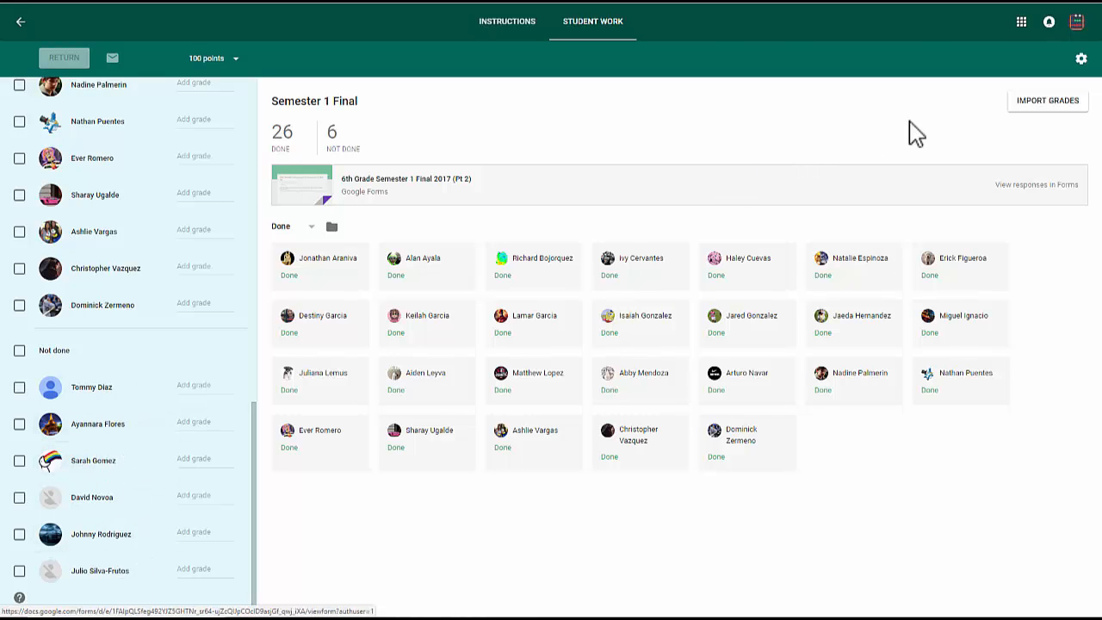
- Open the attached form 6th Grade Semester 1 Final 2017 (Pt 2) for editing and view its responses, including in a spreadsheet
{"action": "left_click", "coordinate": [407, 185]}
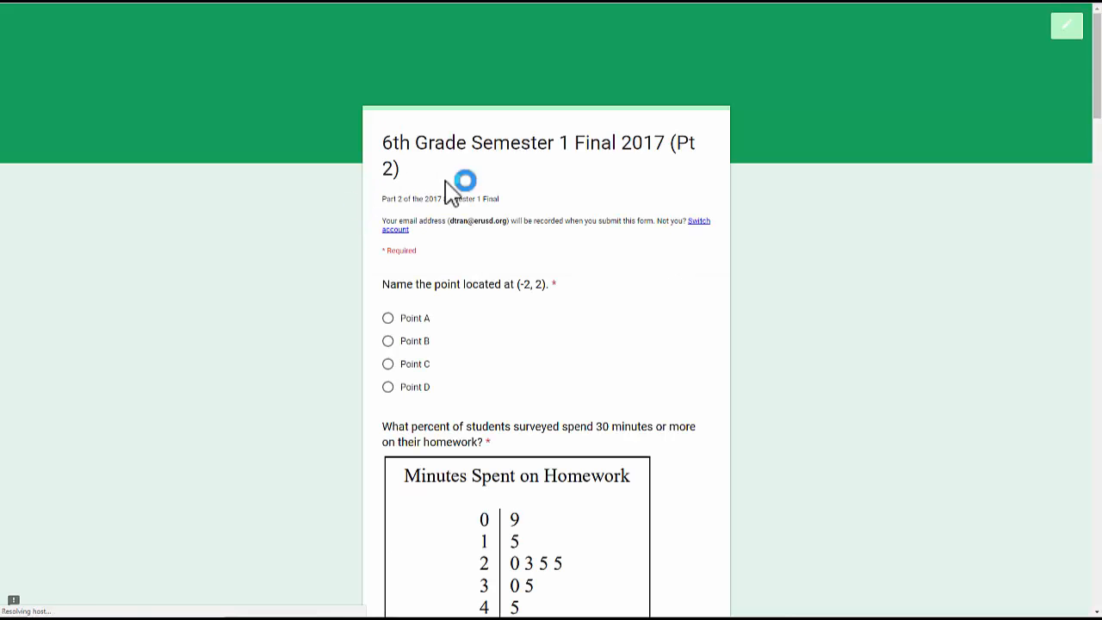
{"action": "left_click", "coordinate": [1075, 36]}
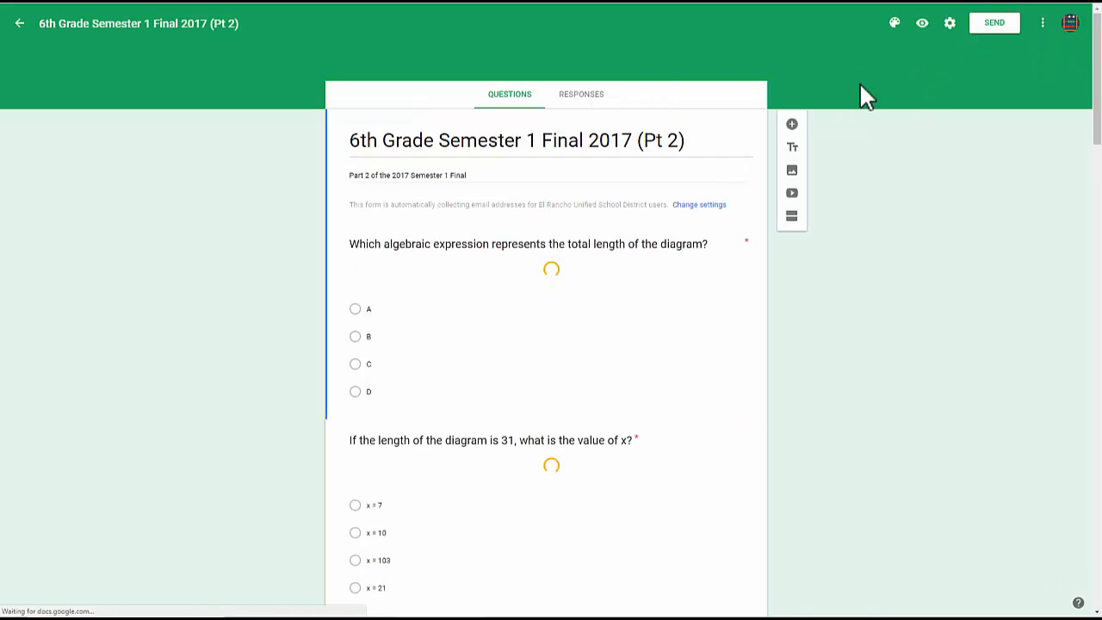
{"action": "left_click", "coordinate": [570, 99]}
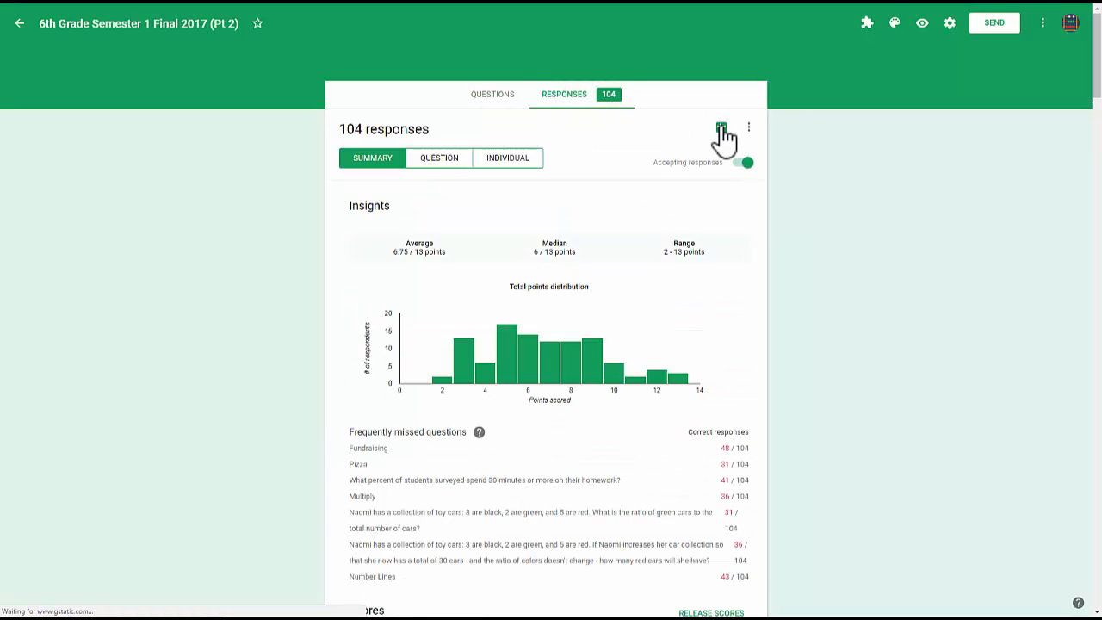
{"action": "left_click", "coordinate": [720, 130]}
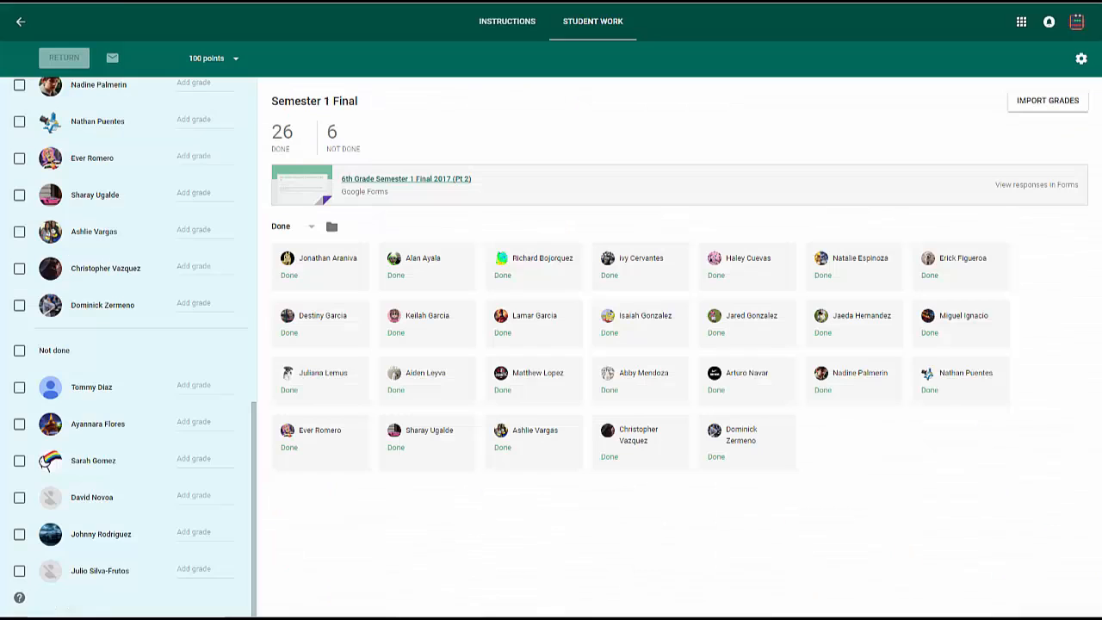
- Import the form's grades into the Semester 1 Final assignment and check the grades in the student list
{"action": "left_click", "coordinate": [1041, 108]}
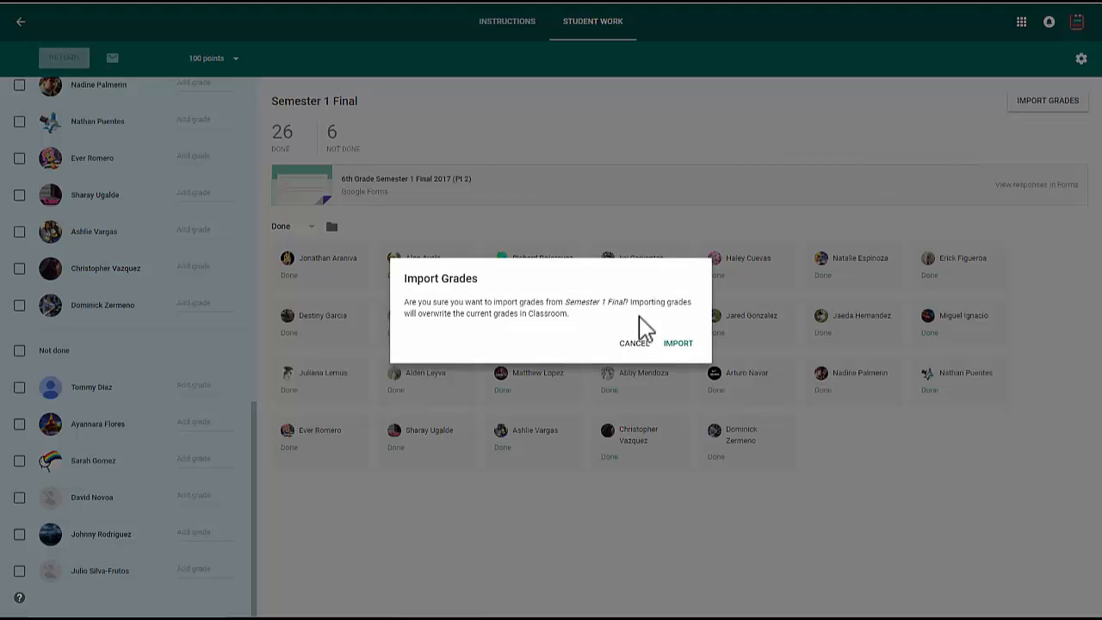
{"action": "left_click", "coordinate": [690, 343]}
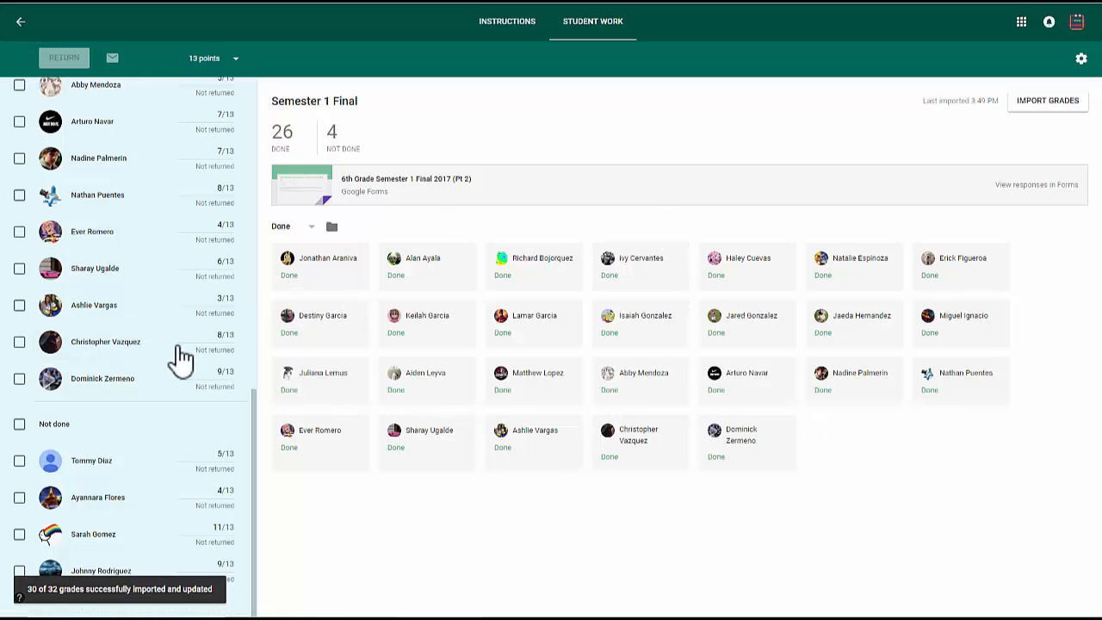
{"action": "scroll", "coordinate": [181, 422], "scroll_direction": "up", "scroll_amount": 12}
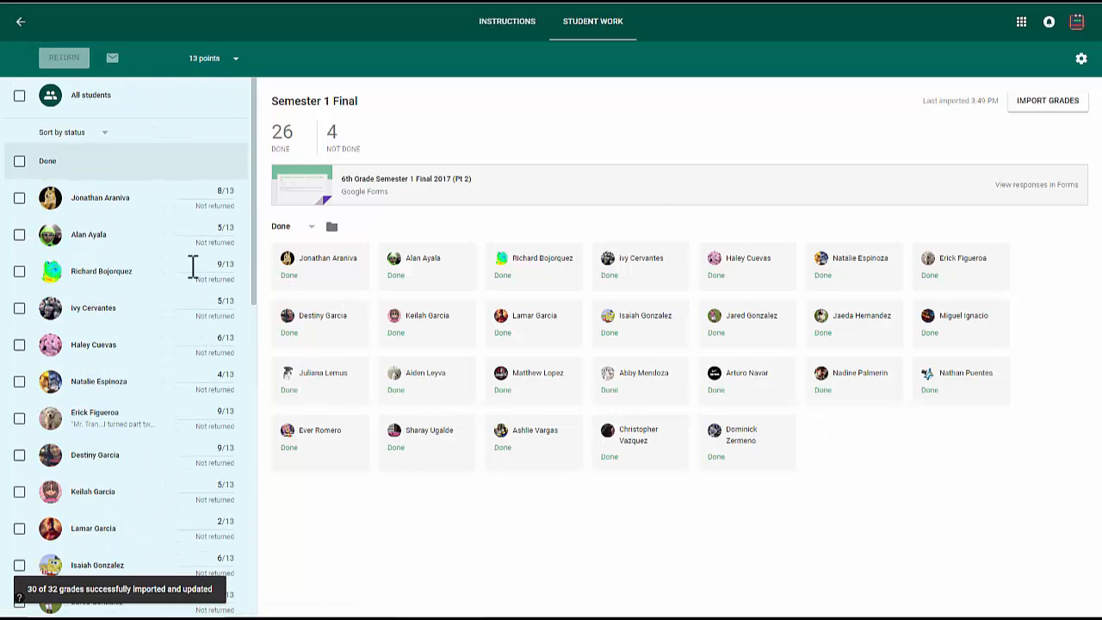
{"action": "scroll", "coordinate": [194, 275], "scroll_direction": "down", "scroll_amount": 4}
{"action": "scroll", "coordinate": [197, 299], "scroll_direction": "down", "scroll_amount": 5}
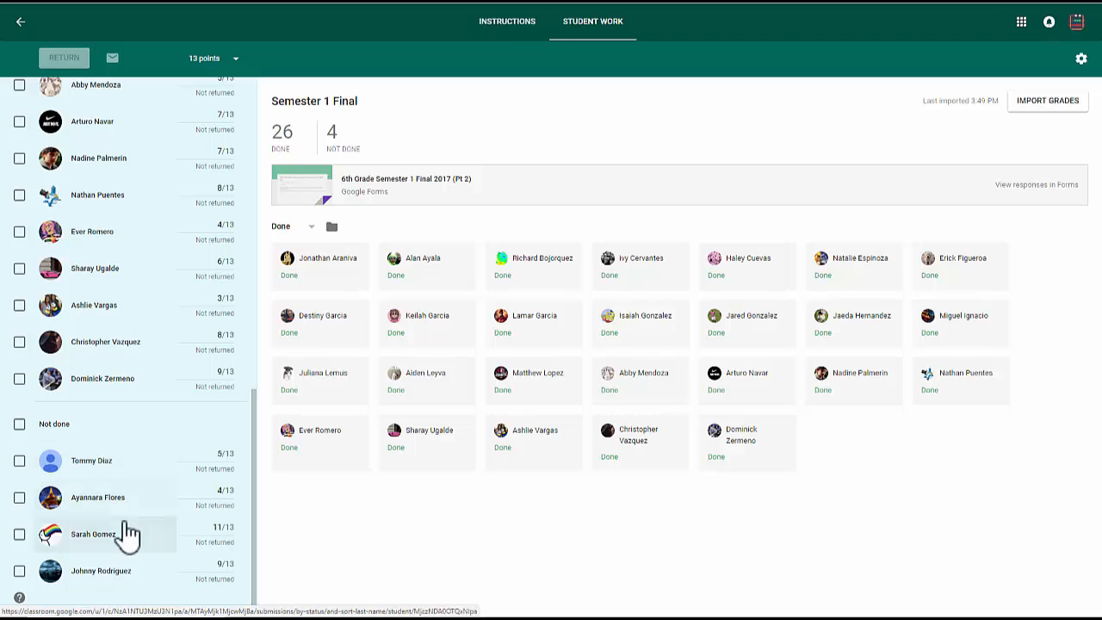
{"action": "scroll", "coordinate": [53, 232], "scroll_direction": "up", "scroll_amount": 1}
{"action": "scroll", "coordinate": [54, 233], "scroll_direction": "up", "scroll_amount": 10}
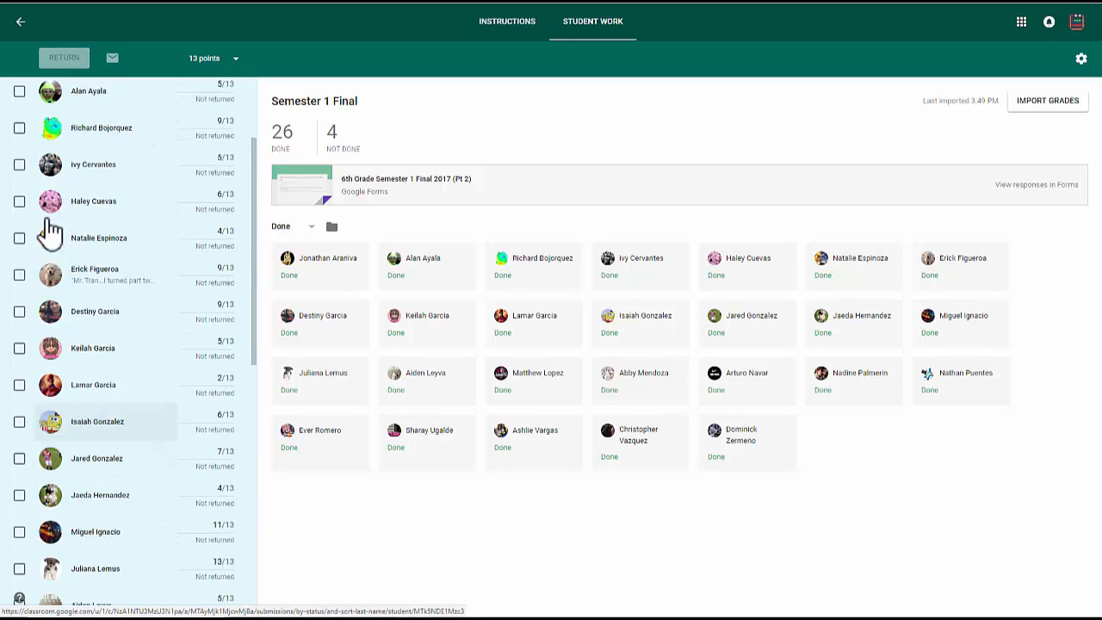
- Return the graded Semester 1 Final work to all students
{"action": "left_click", "coordinate": [19, 95]}
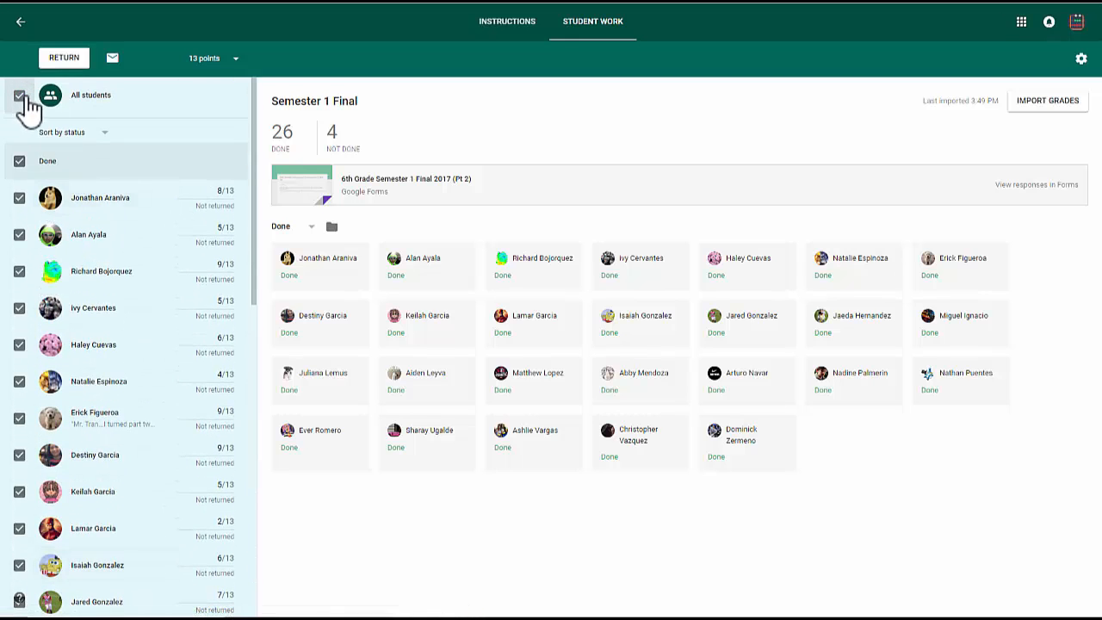
{"action": "scroll", "coordinate": [179, 456], "scroll_direction": "down", "scroll_amount": 8}
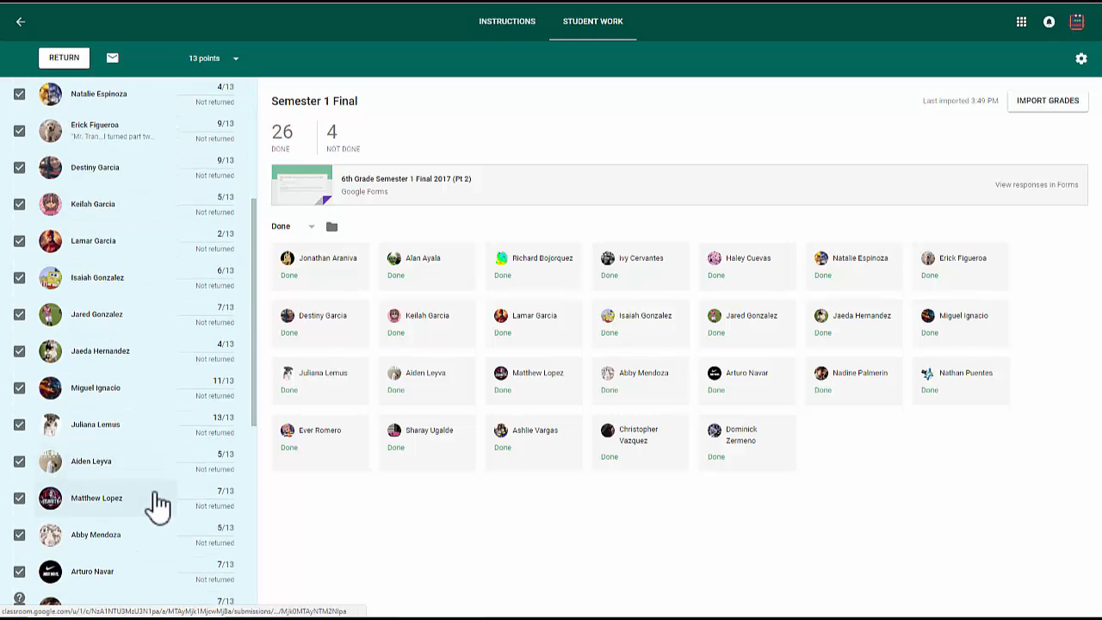
{"action": "left_click", "coordinate": [67, 57]}
{"action": "left_click", "coordinate": [679, 335]}
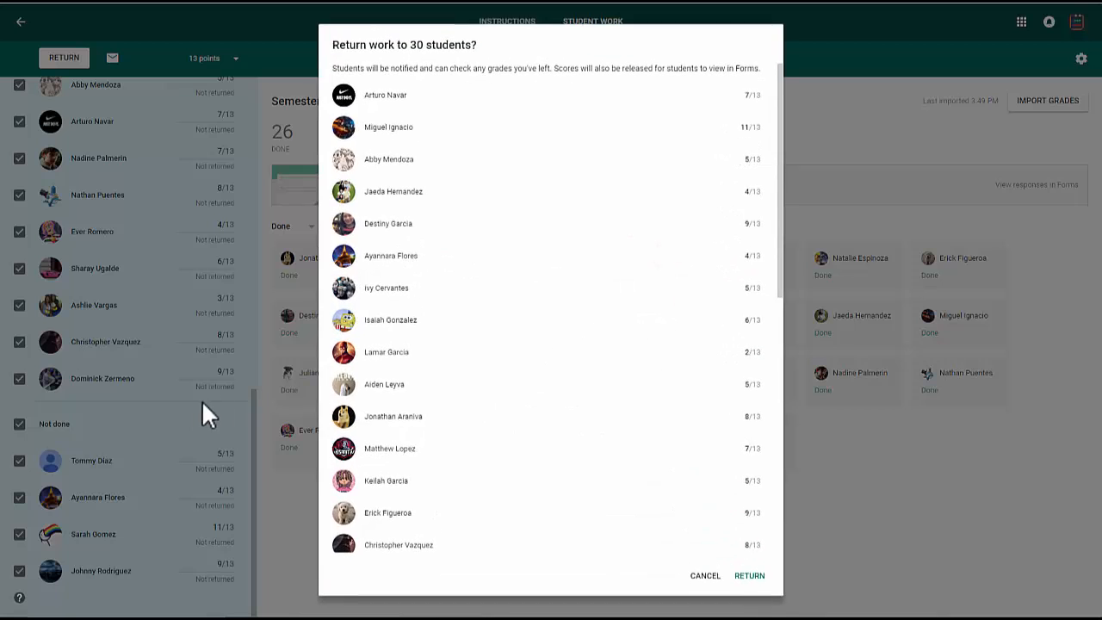
{"action": "left_click", "coordinate": [748, 576]}
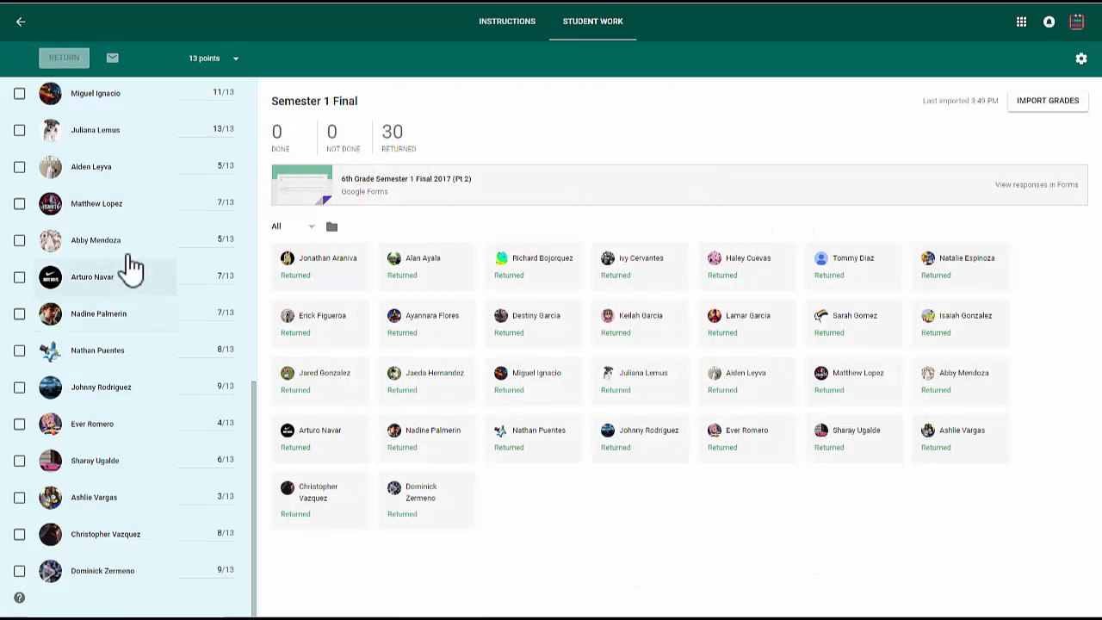
{"action": "scroll", "coordinate": [155, 275], "scroll_direction": "up", "scroll_amount": 3}
{"action": "scroll", "coordinate": [181, 270], "scroll_direction": "up", "scroll_amount": 5}
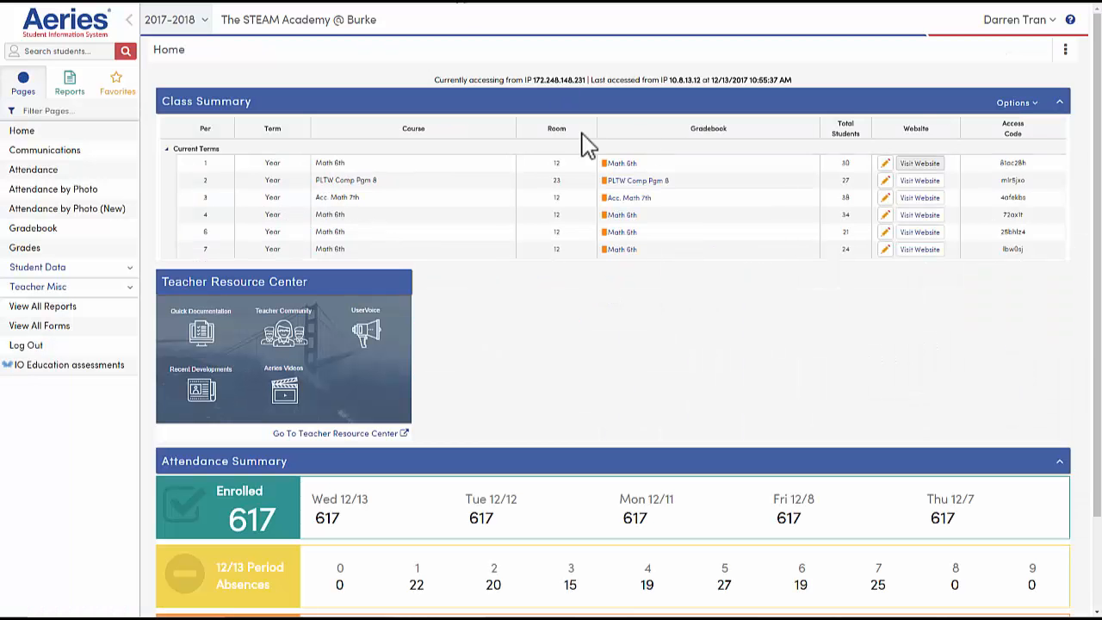
- Switch to Aeries and open the period 1 Math 6th gradebook's Semester 1 Final Pt 2 assignment for score editing
{"action": "left_click", "coordinate": [622, 164]}
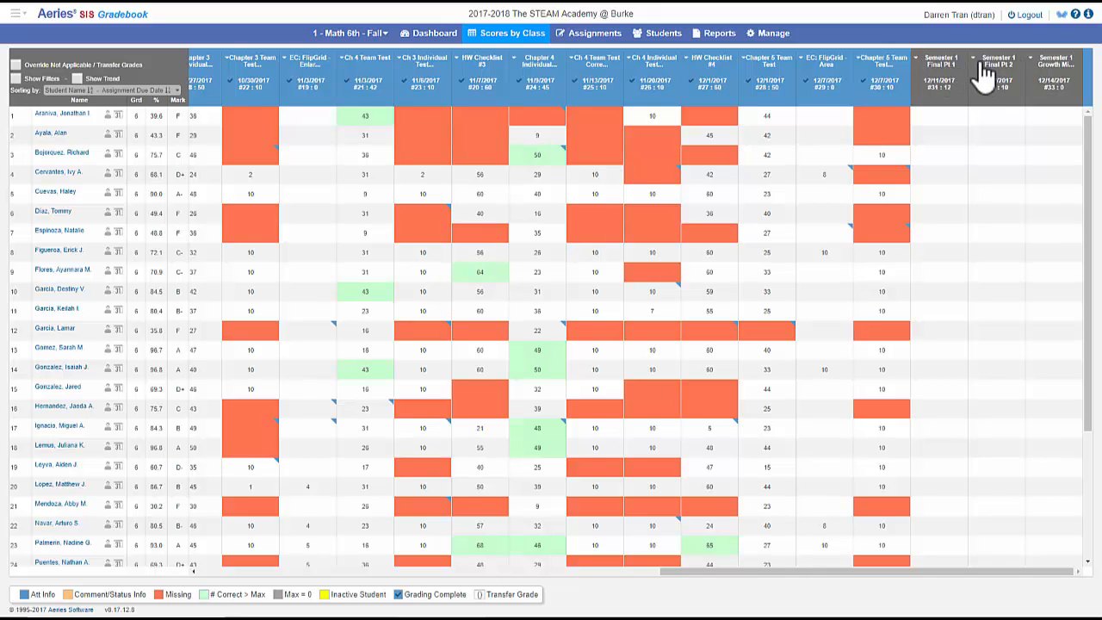
{"action": "left_click", "coordinate": [984, 74]}
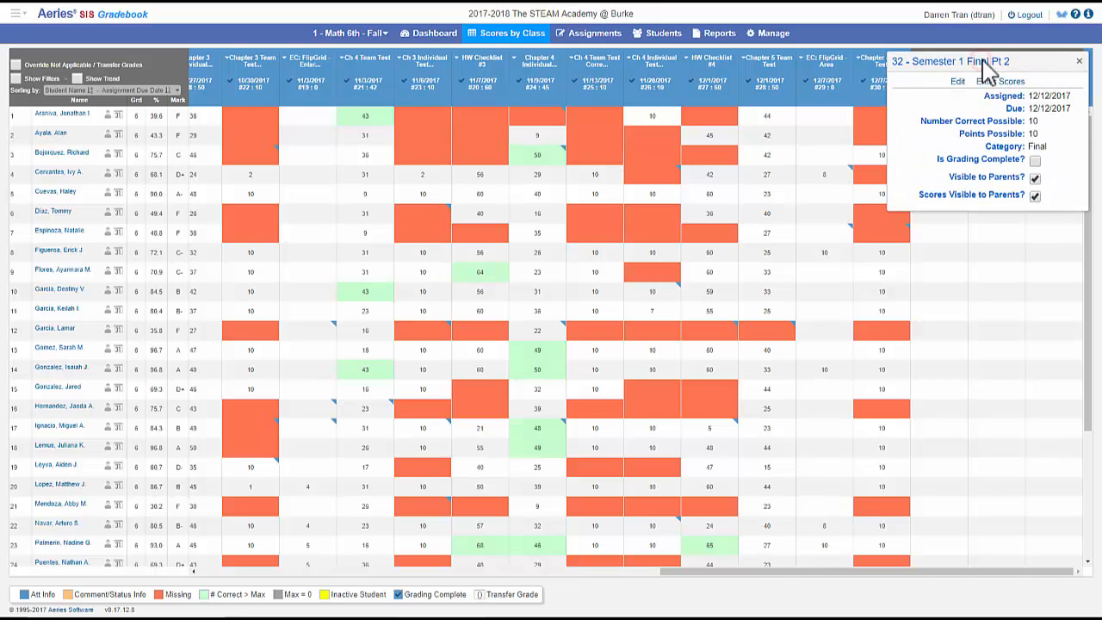
{"action": "left_click", "coordinate": [1001, 82]}
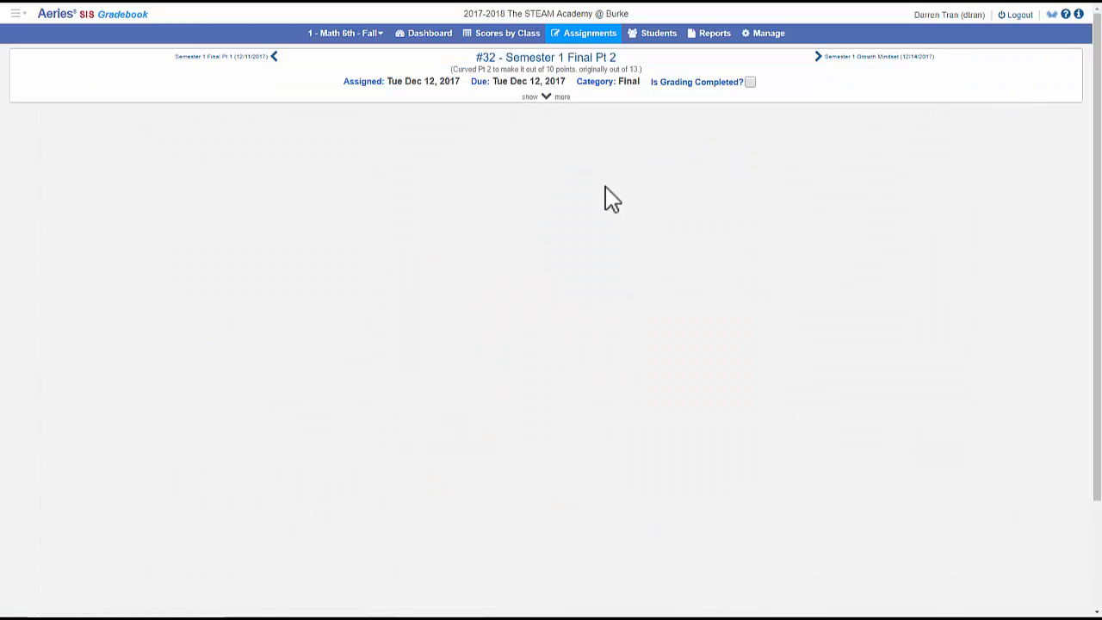
- Import the scores from Google Classroom's 6th Grade Math 1 assignment Semester 1 Final, accepting the differing maximum points
{"action": "left_click", "coordinate": [551, 98]}
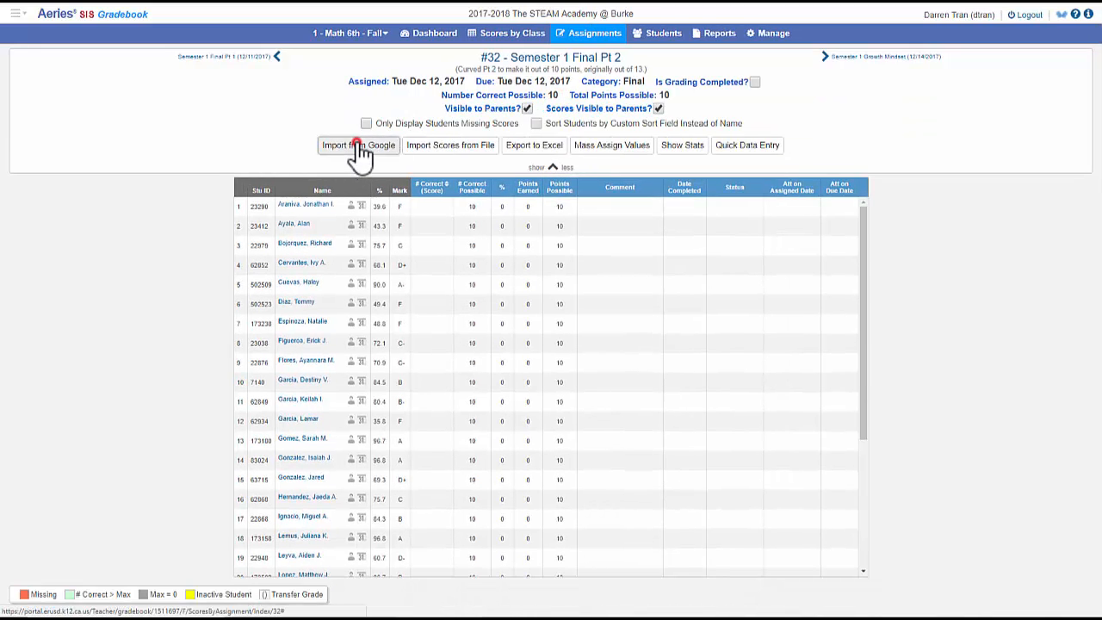
{"action": "left_click", "coordinate": [356, 144]}
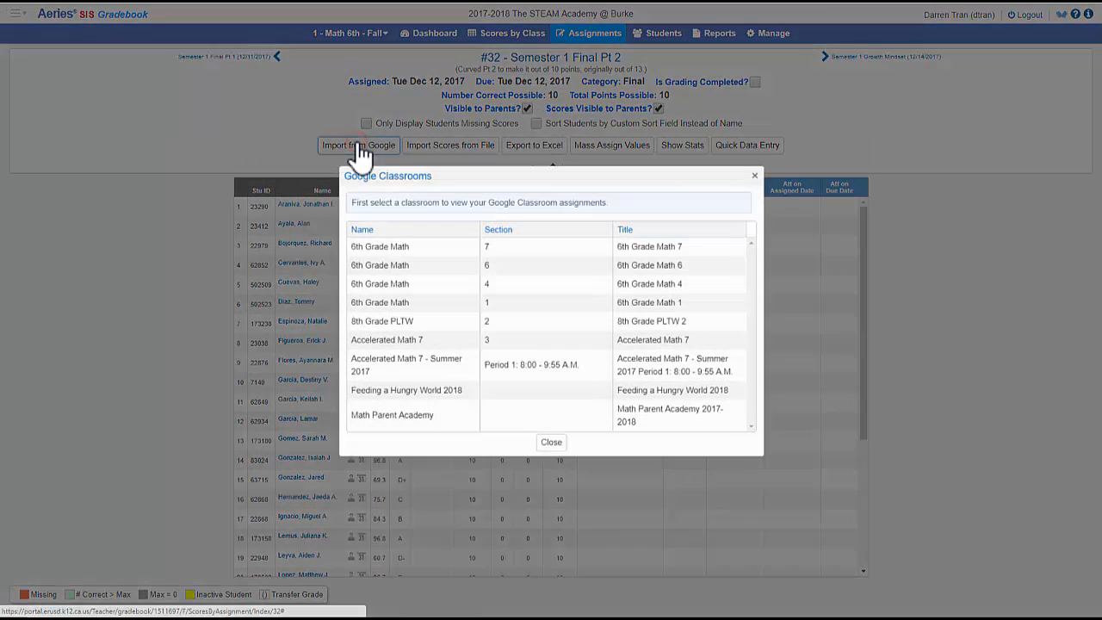
{"action": "left_click", "coordinate": [439, 306]}
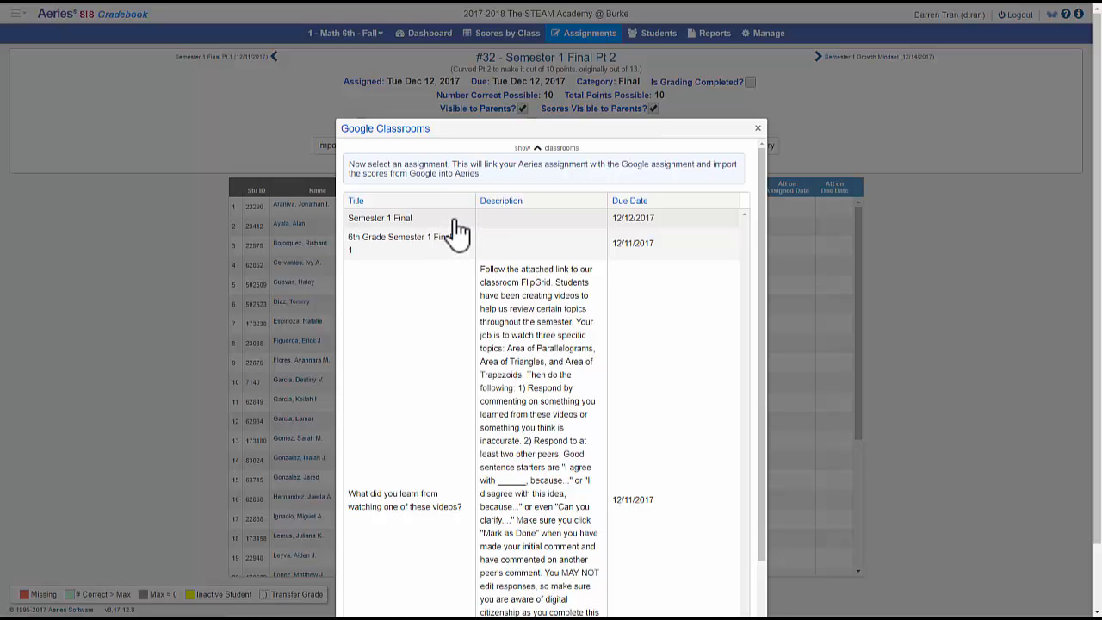
{"action": "left_click", "coordinate": [456, 222]}
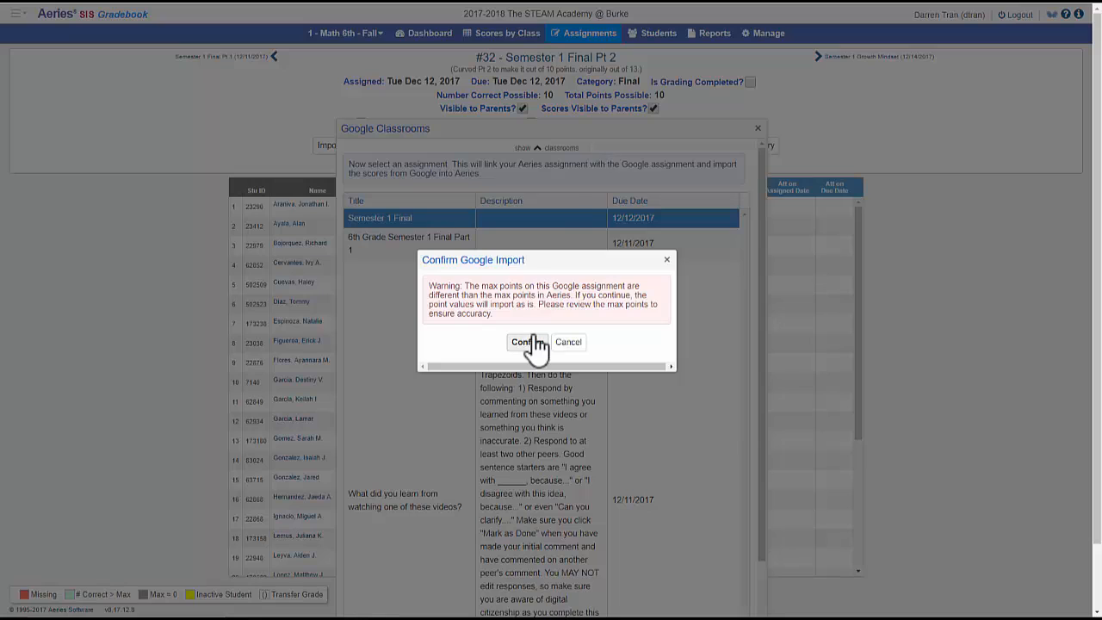
{"action": "left_click", "coordinate": [527, 342]}
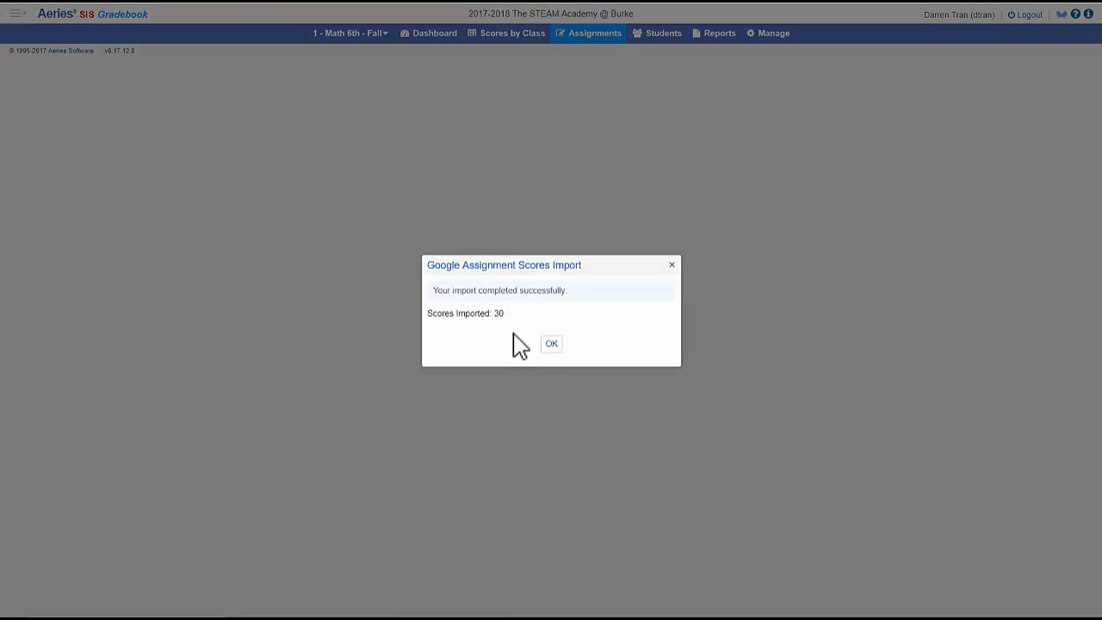
{"action": "left_click", "coordinate": [551, 345]}
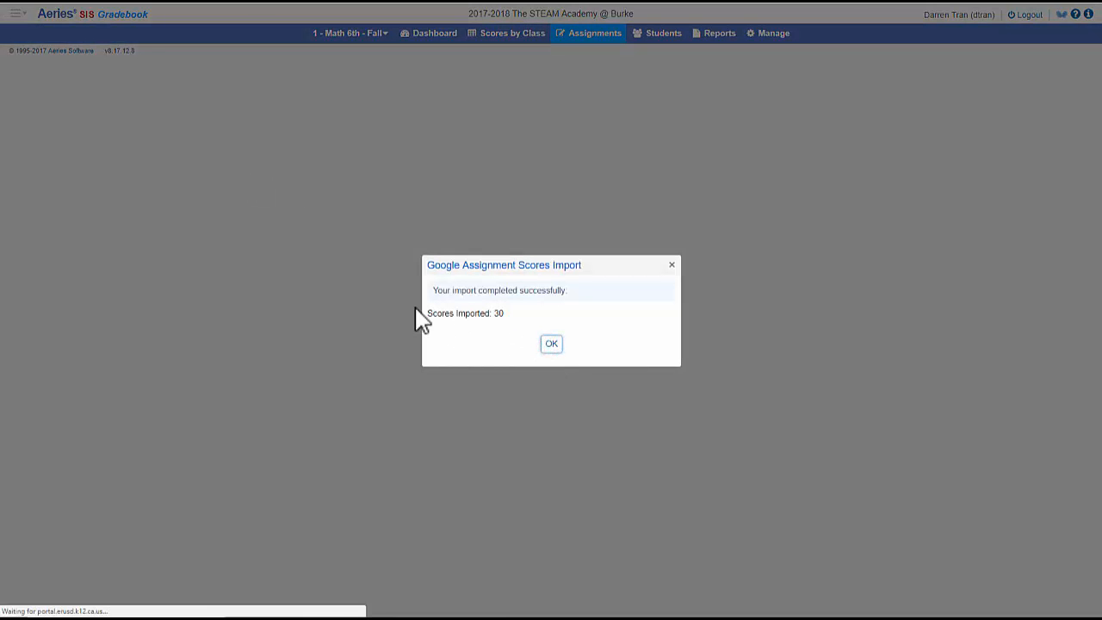
{"action": "left_click", "coordinate": [549, 346]}
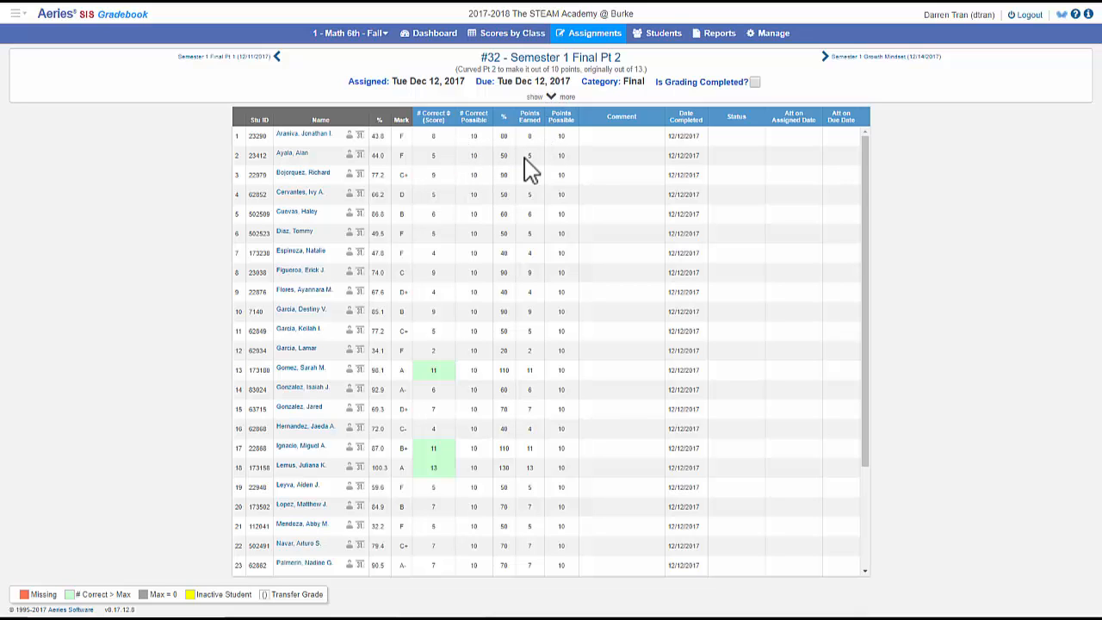
- Review the imported scores and mark grading as completed for Semester 1 Final Pt 2
{"action": "scroll", "coordinate": [450, 374], "scroll_direction": "down", "scroll_amount": 3}
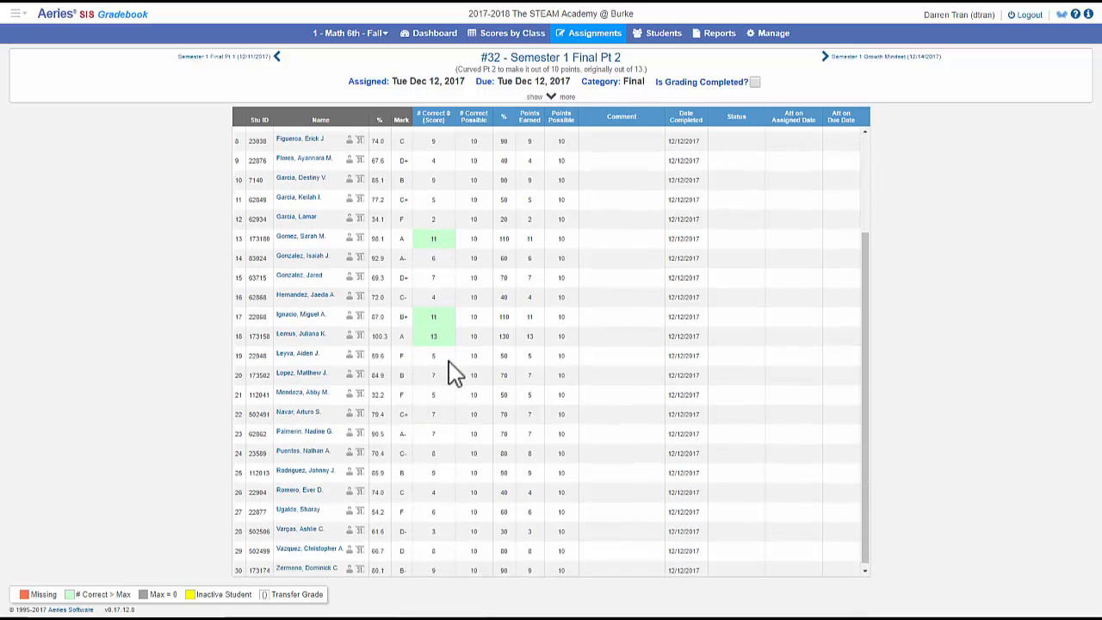
{"action": "scroll", "coordinate": [447, 373], "scroll_direction": "up", "scroll_amount": 3}
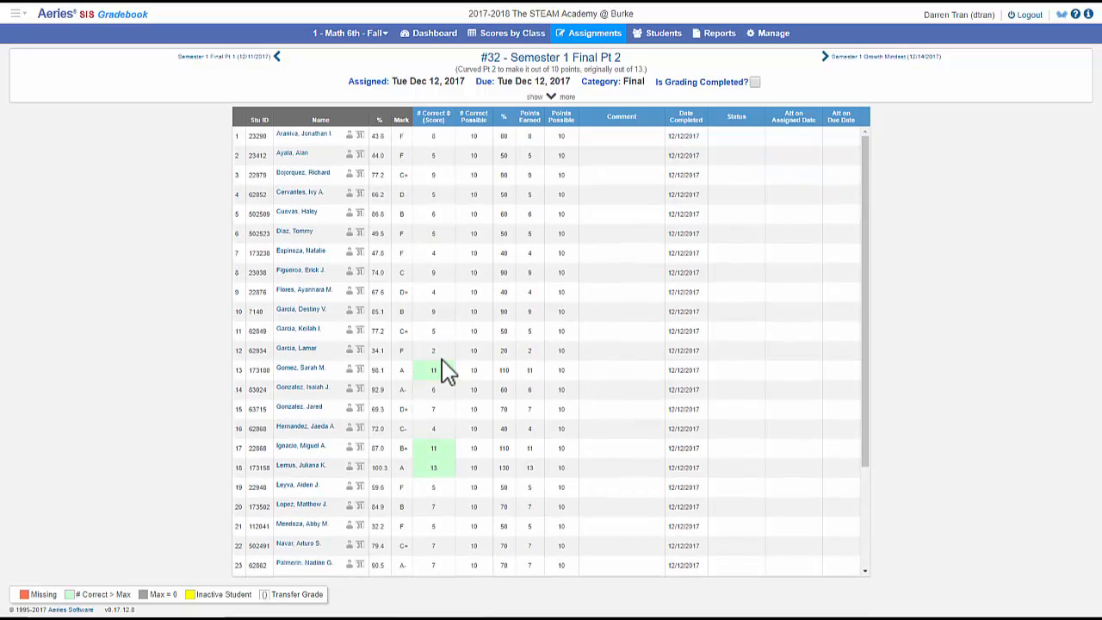
{"action": "scroll", "coordinate": [516, 456], "scroll_direction": "down", "scroll_amount": 4}
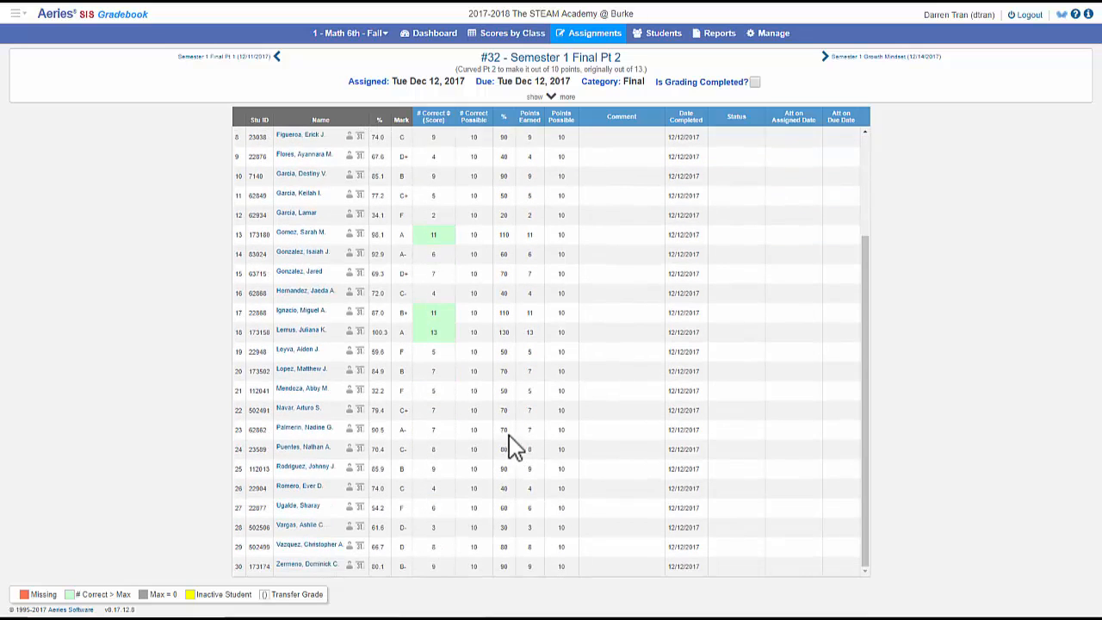
{"action": "scroll", "coordinate": [504, 440], "scroll_direction": "up", "scroll_amount": 4}
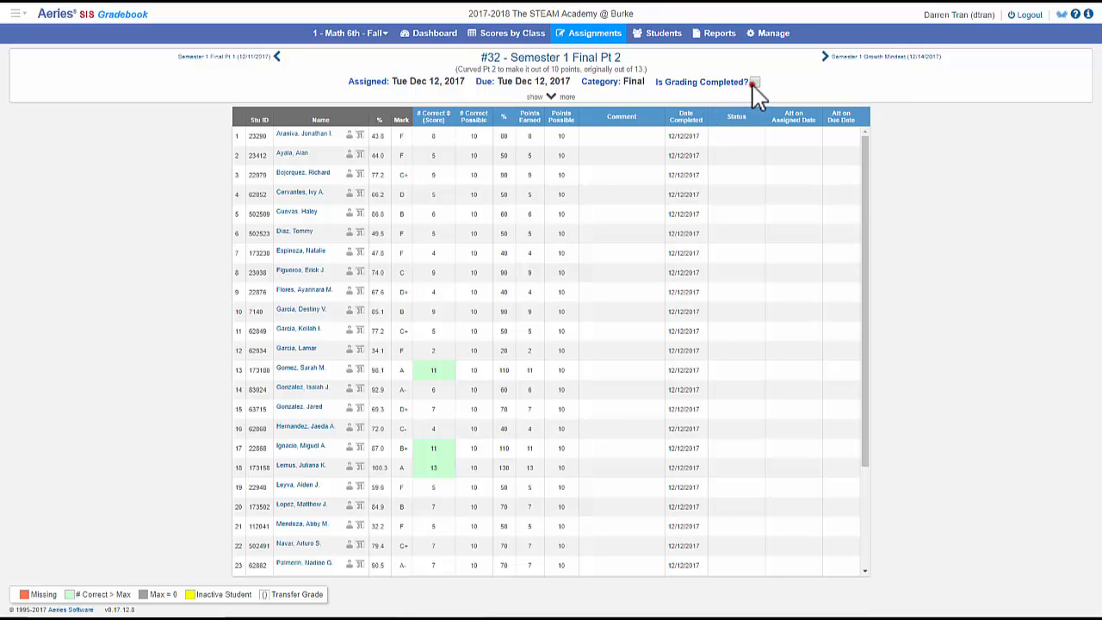
{"action": "left_click", "coordinate": [755, 84]}
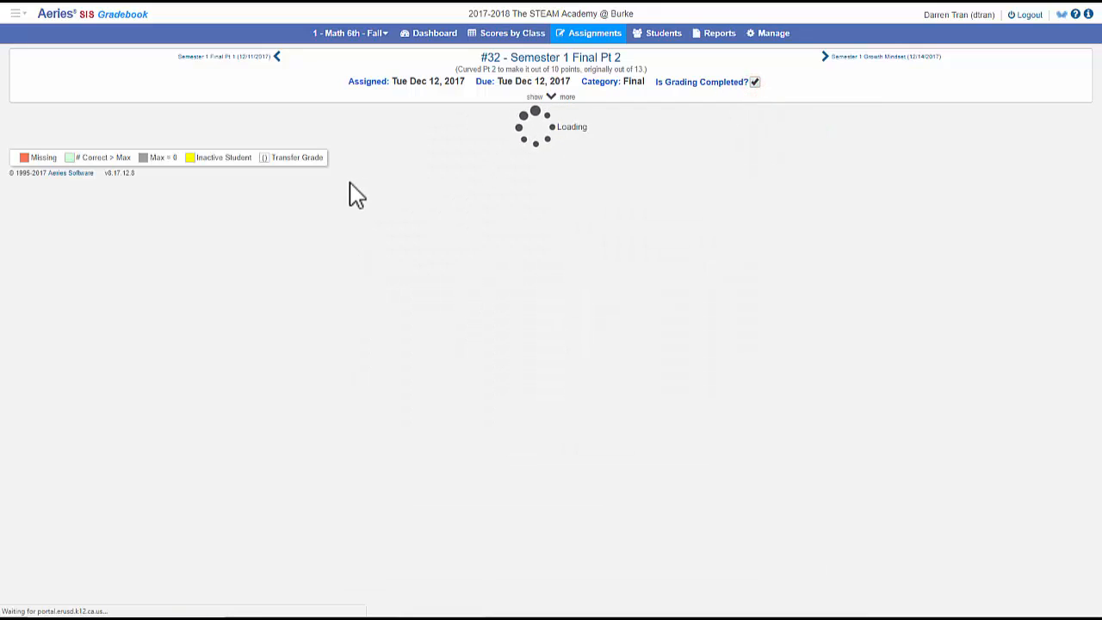